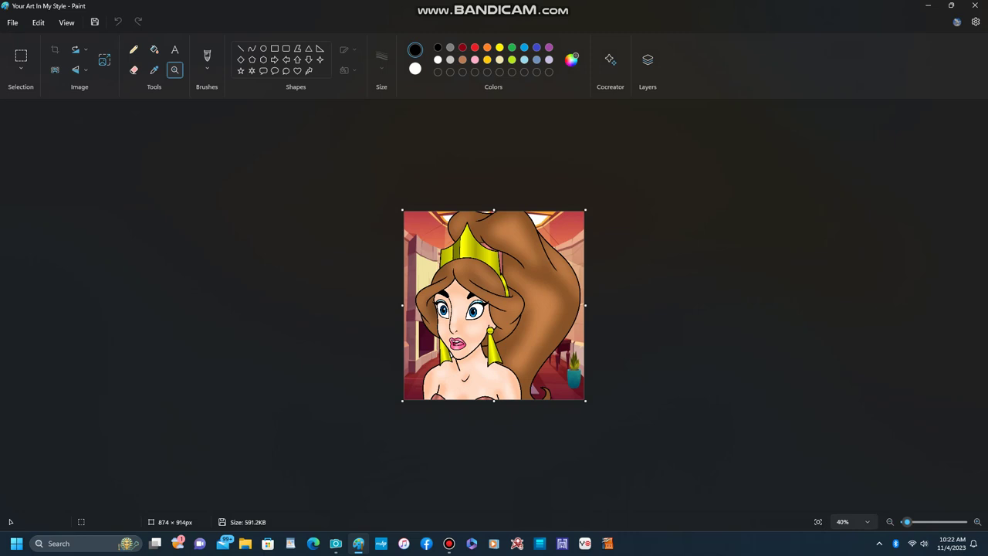
Step: Extend the canvas rightward to about 1749 px wide, keeping its height, and save the image
{"action": "left_click_drag", "start_coordinate": [585, 305], "coordinate": [766, 305]}
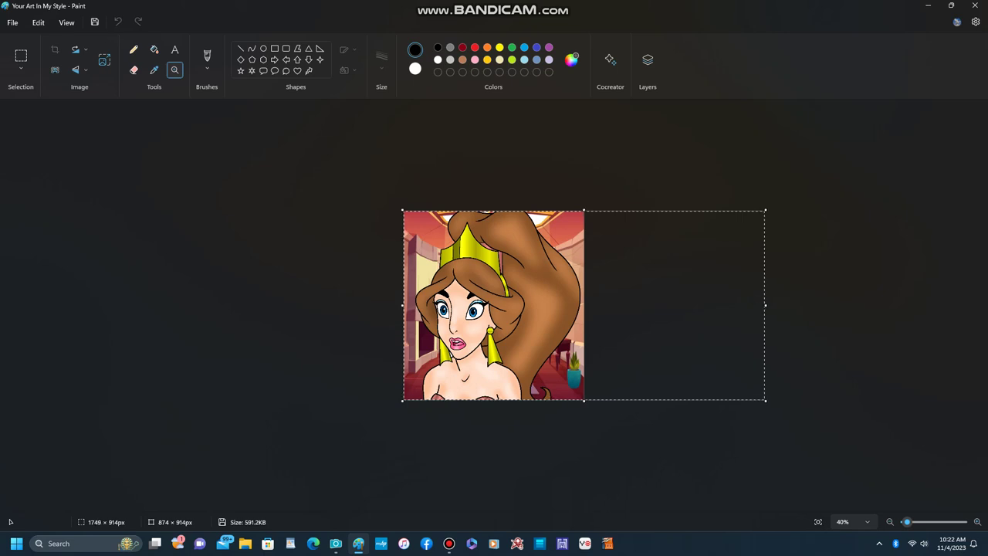
{"action": "left_click_drag", "start_coordinate": [766, 305], "coordinate": [765, 305]}
{"action": "left_click_drag", "start_coordinate": [765, 305], "coordinate": [765, 304]}
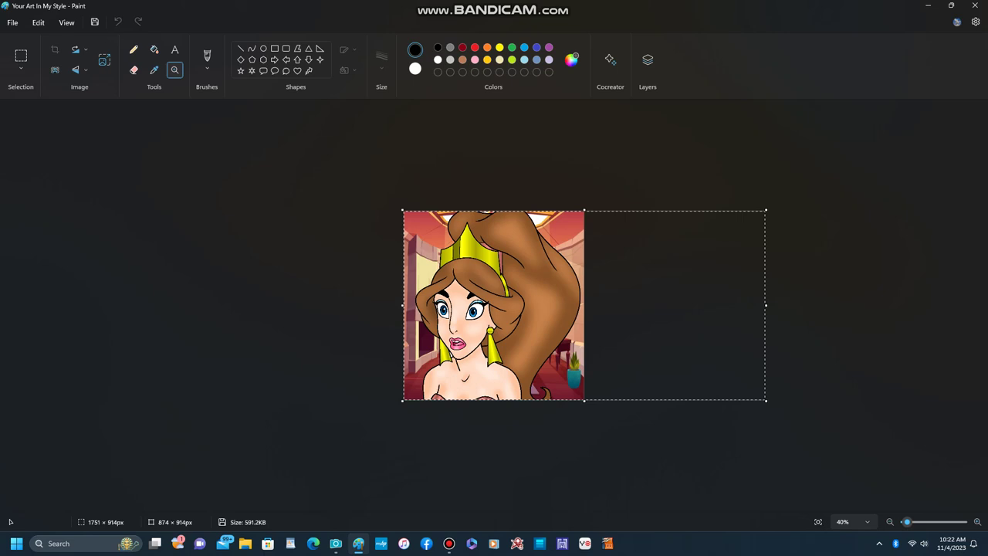
{"action": "left_click_drag", "start_coordinate": [766, 305], "coordinate": [765, 305]}
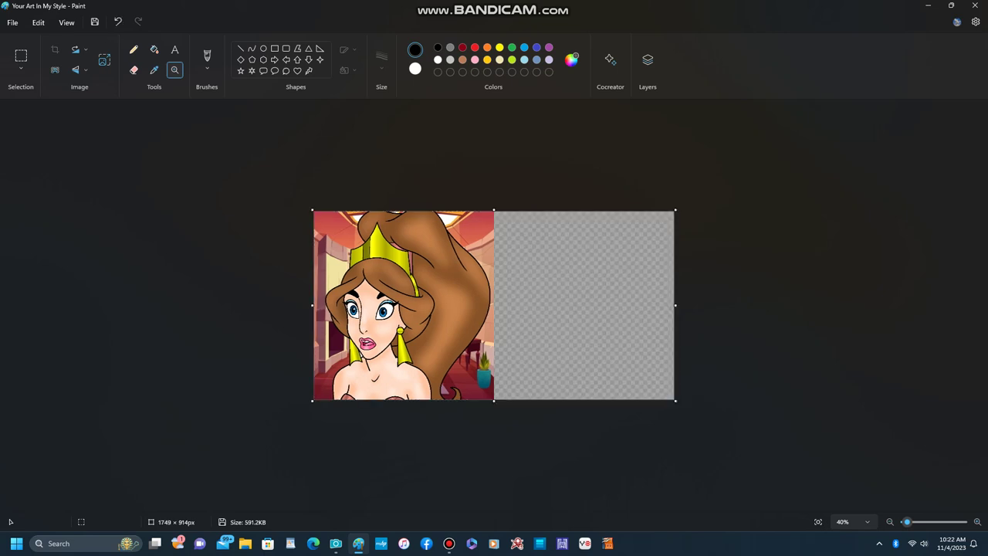
{"action": "left_click", "coordinate": [13, 23]}
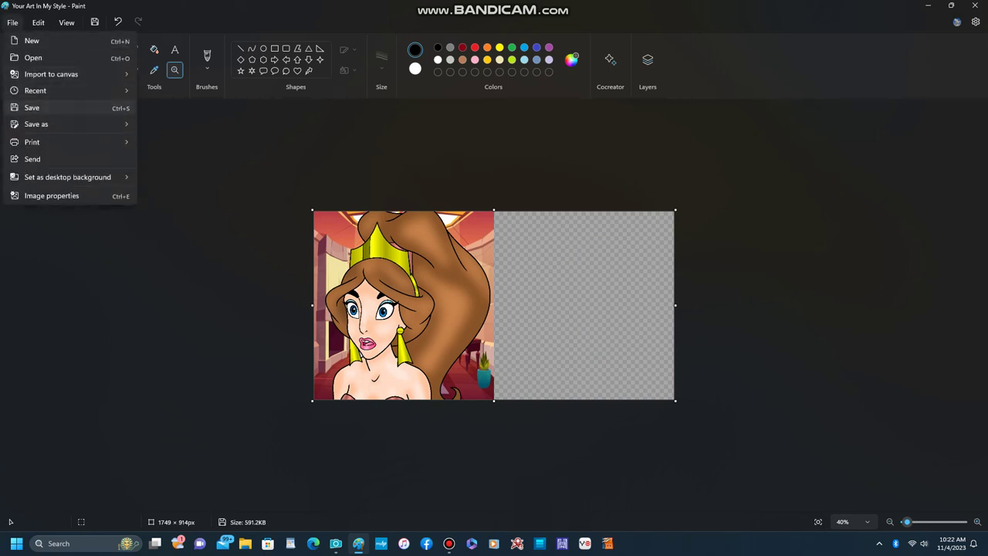
{"action": "key", "text": "Return"}
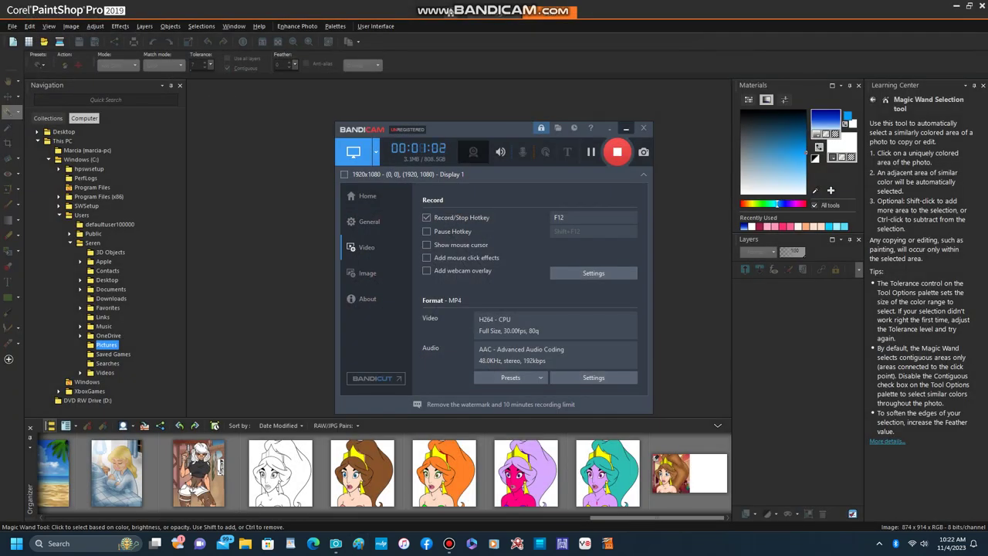
Step: Switch to PaintShop Pro, open the widened Your Art In My Style image, and select its empty right half with the Magic Wand
{"action": "left_click", "coordinate": [626, 128]}
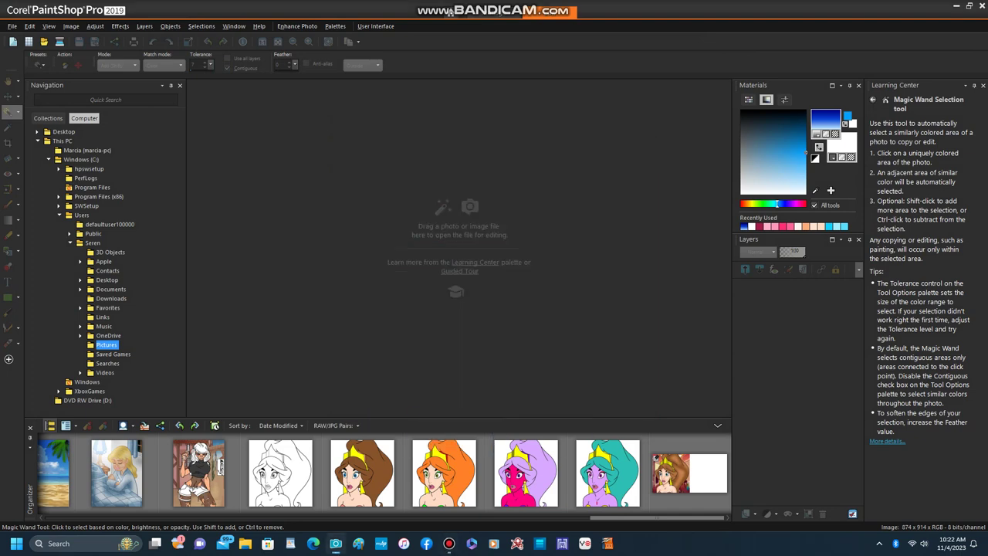
{"action": "double_click", "coordinate": [690, 473]}
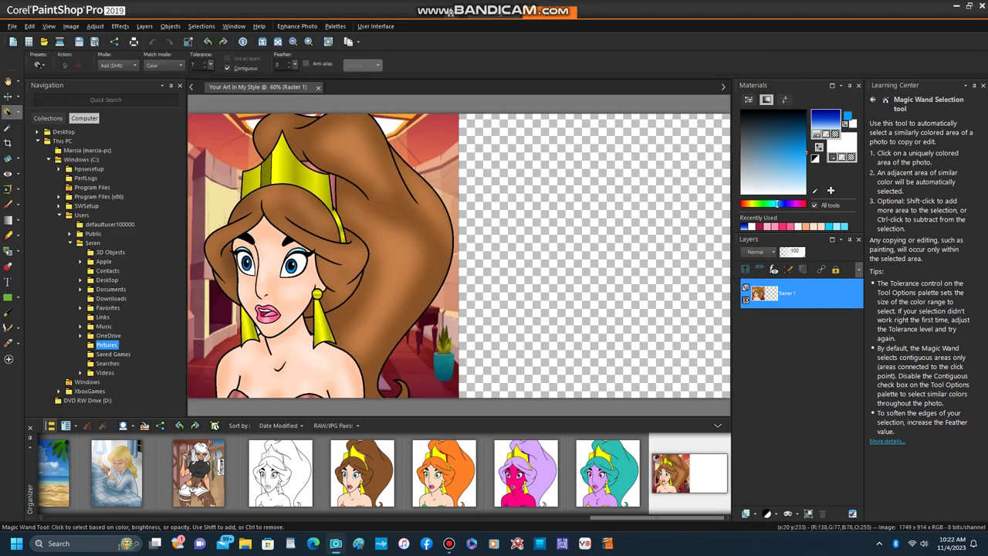
{"action": "left_click", "coordinate": [570, 236]}
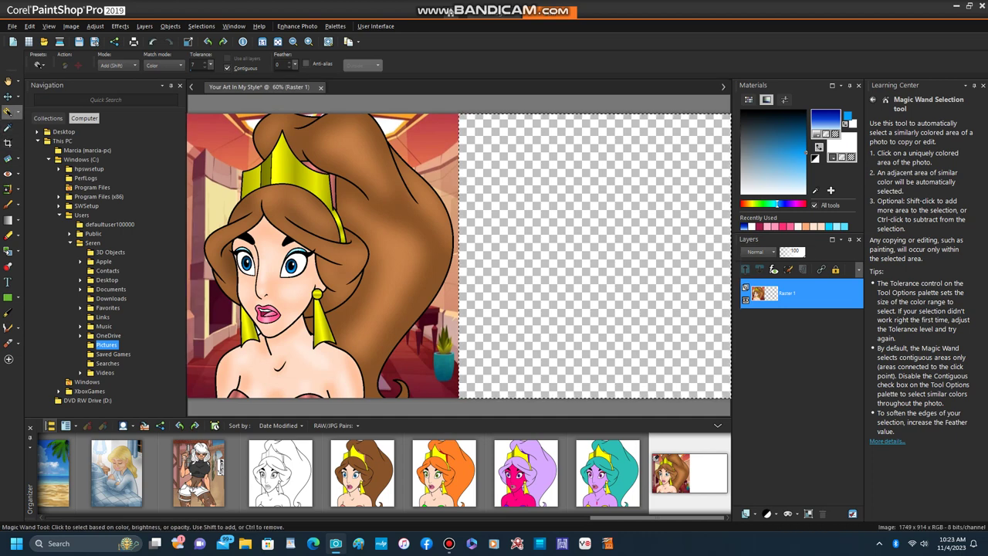
Step: Open the flat-coloured brown-haired princess picture, copy it, and close it without saving
{"action": "double_click", "coordinate": [362, 473]}
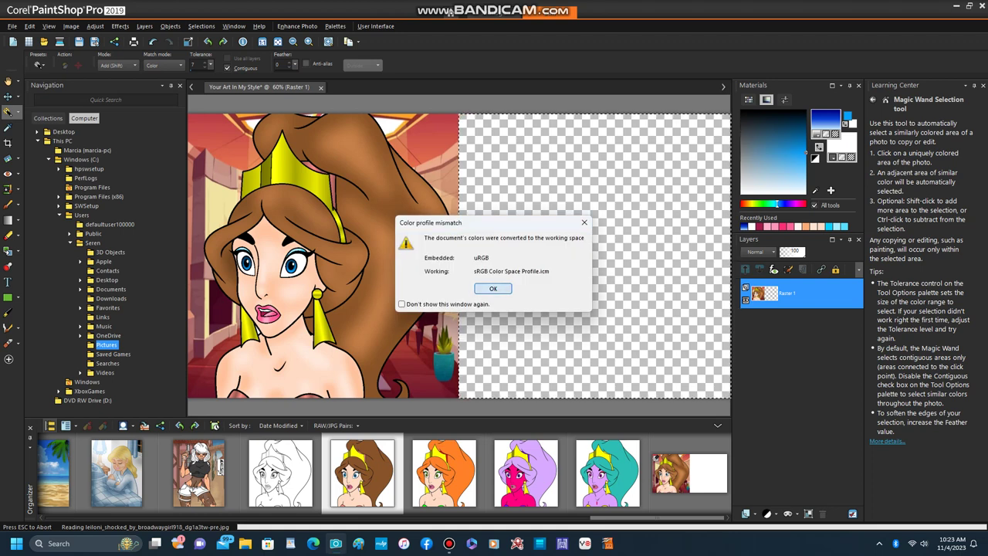
{"action": "key", "text": "Return"}
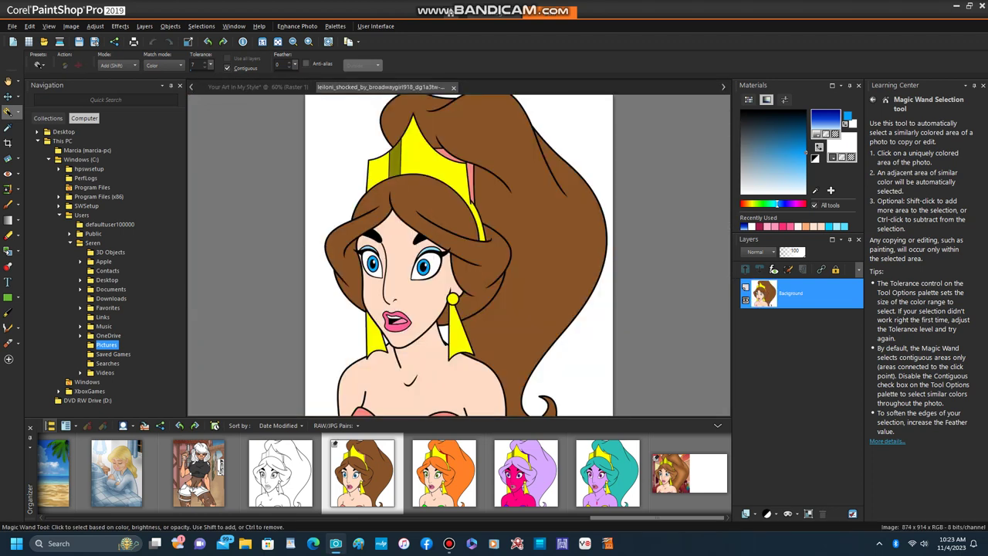
{"action": "left_click", "coordinate": [30, 26]}
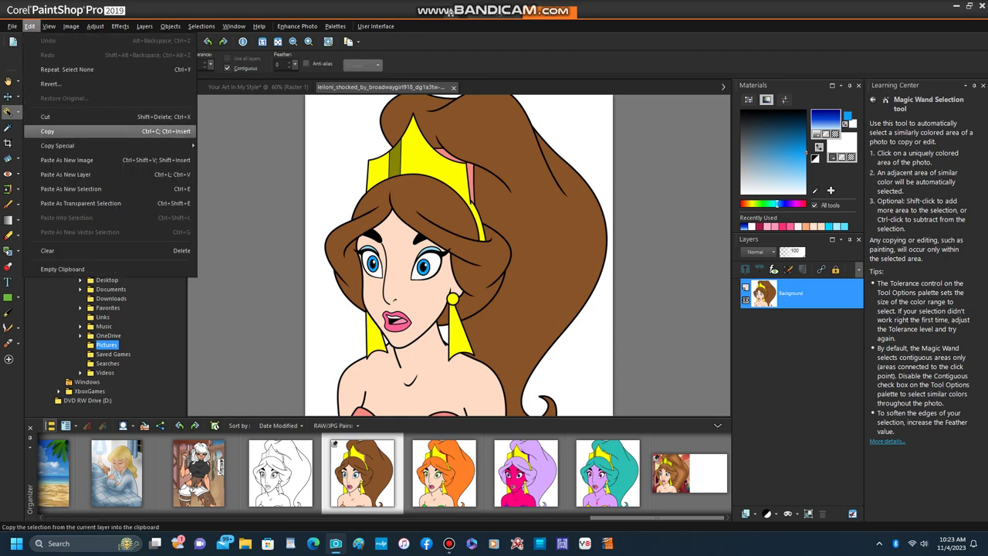
{"action": "left_click", "coordinate": [48, 131]}
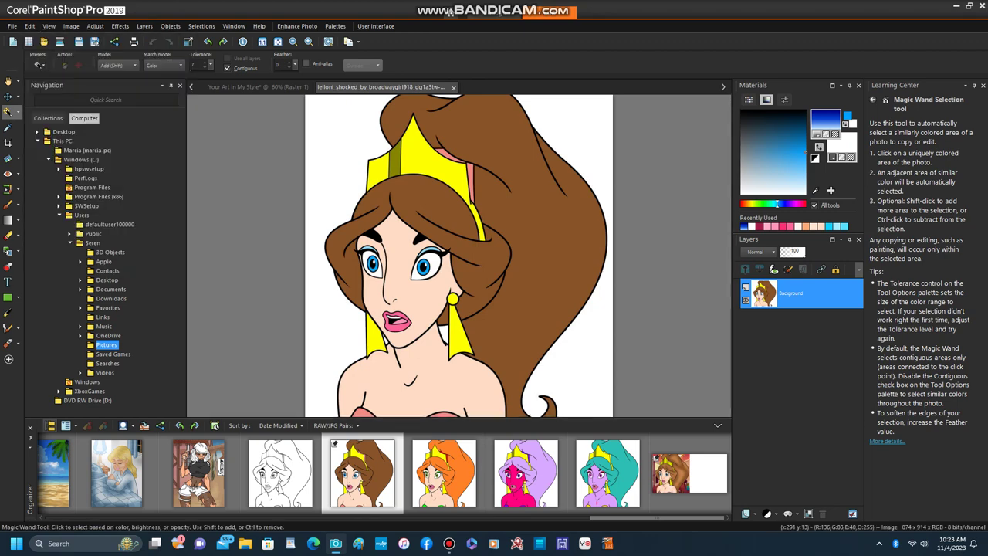
{"action": "left_click", "coordinate": [453, 88]}
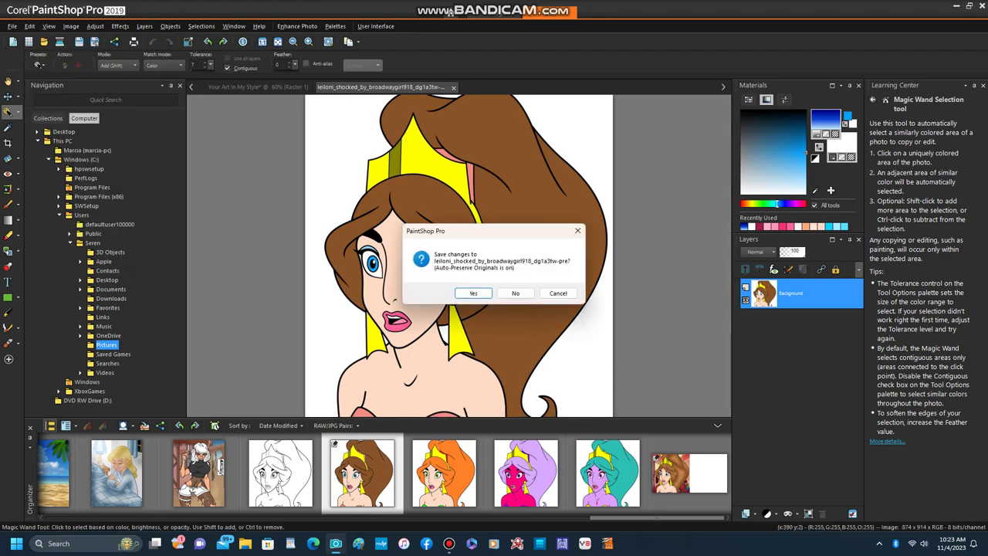
{"action": "left_click", "coordinate": [516, 293]}
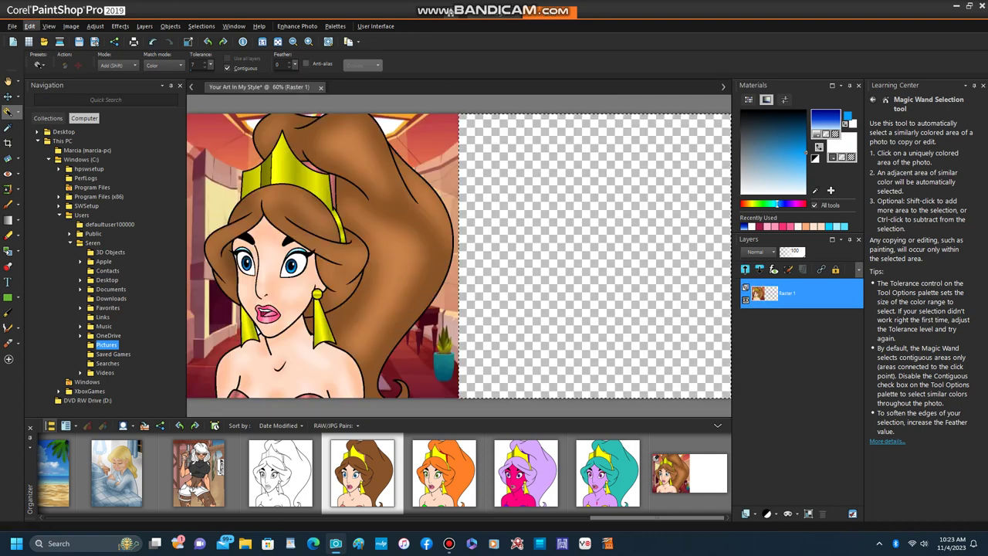
Step: Paste the copied picture into the selected empty half of the canvas and clear the selection
{"action": "left_click", "coordinate": [29, 25]}
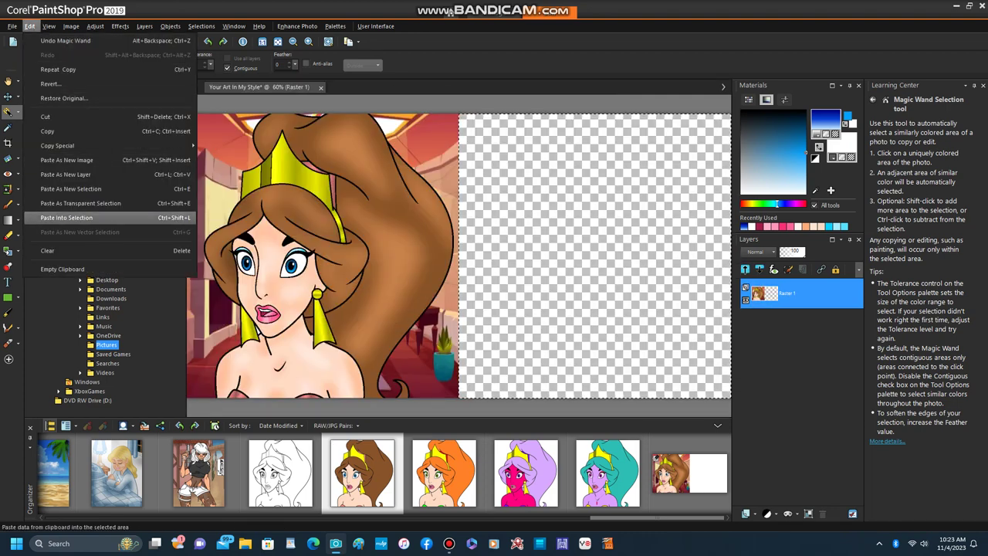
{"action": "left_click", "coordinate": [67, 217]}
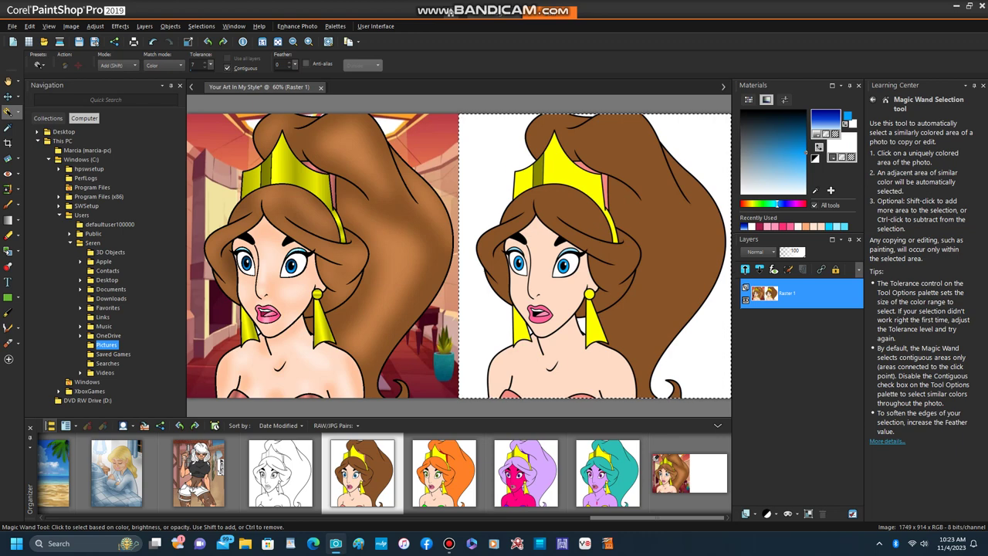
{"action": "scroll", "coordinate": [260, 273], "scroll_direction": "up", "scroll_amount": 1}
{"action": "scroll", "coordinate": [261, 273], "scroll_direction": "down", "scroll_amount": 2}
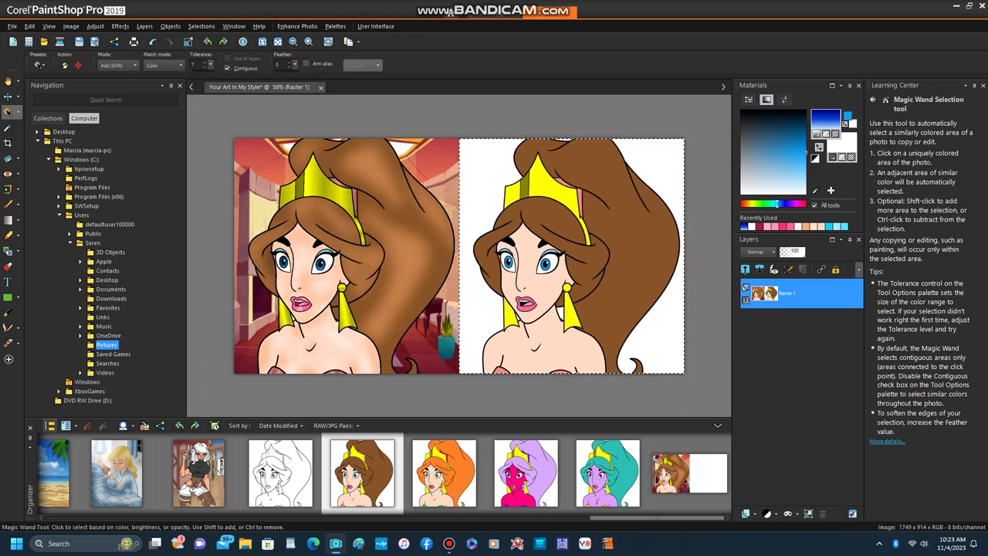
{"action": "left_click", "coordinate": [201, 26]}
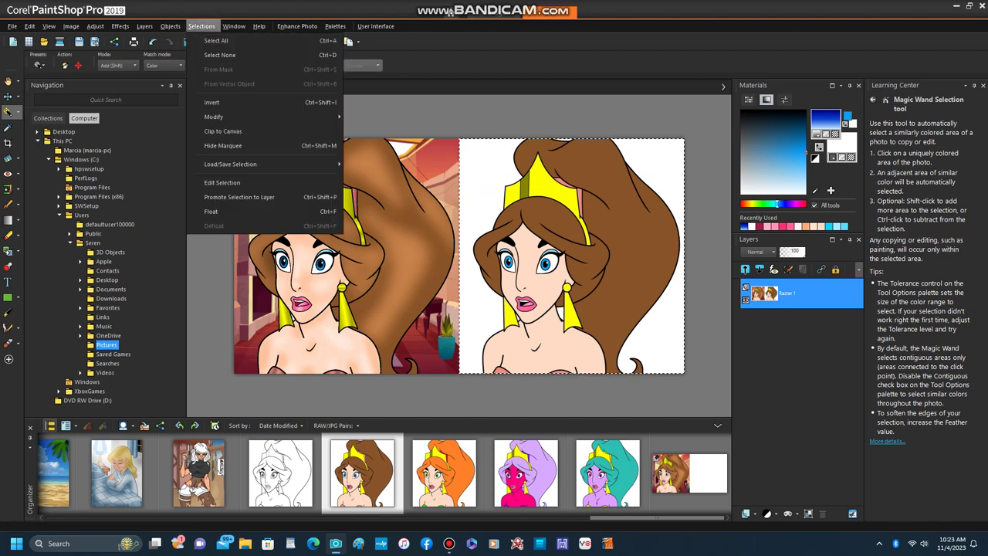
{"action": "left_click", "coordinate": [223, 55]}
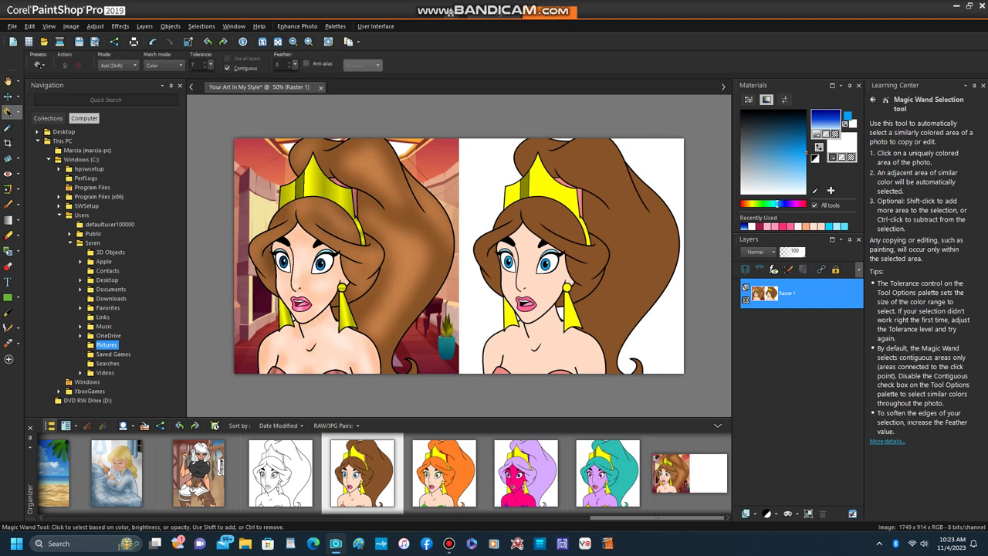
Step: Add the two-line text "My Style" with a light blue stroke in the upper-left corner of the shaded drawing
{"action": "left_click", "coordinate": [759, 226]}
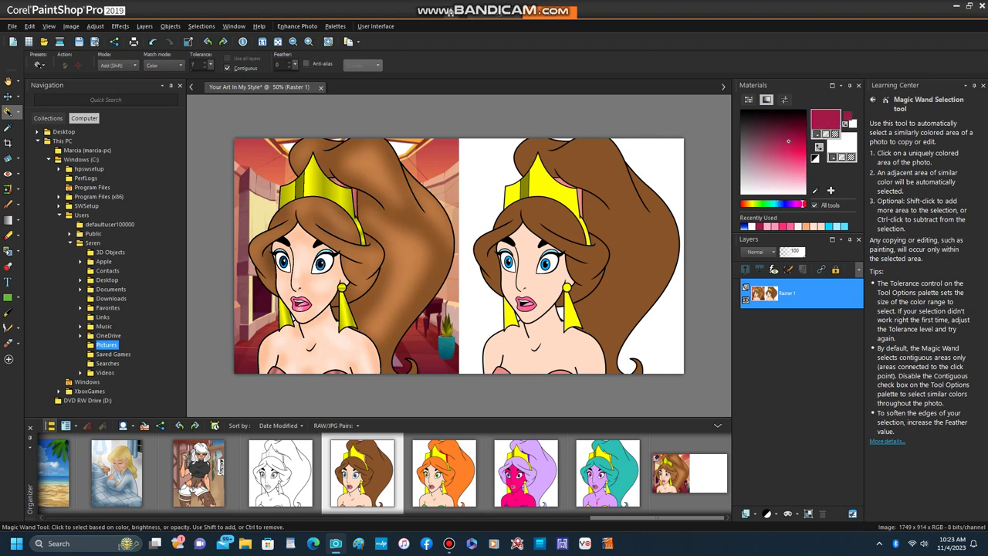
{"action": "left_click", "coordinate": [829, 226]}
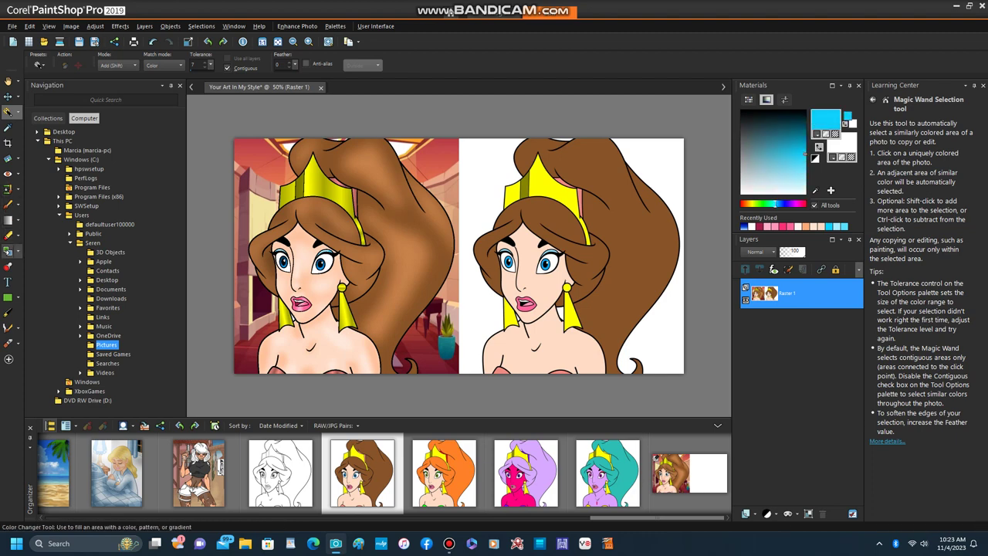
{"action": "left_click", "coordinate": [7, 282]}
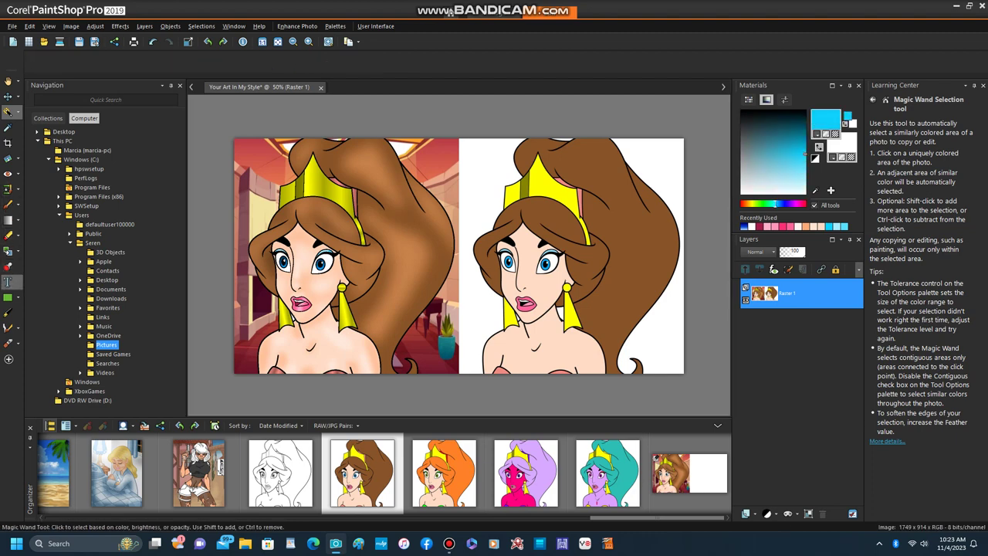
{"action": "left_click", "coordinate": [8, 282]}
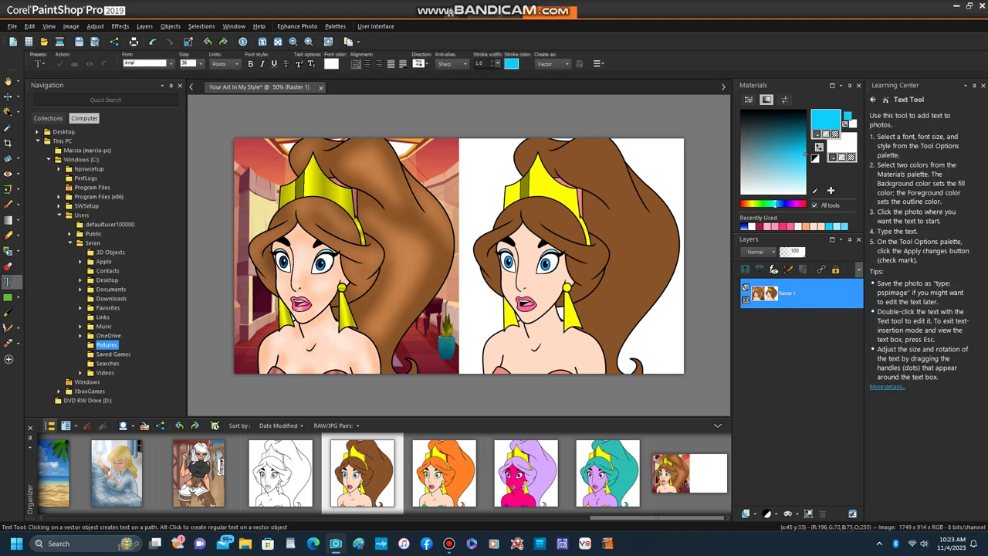
{"action": "left_click", "coordinate": [245, 155]}
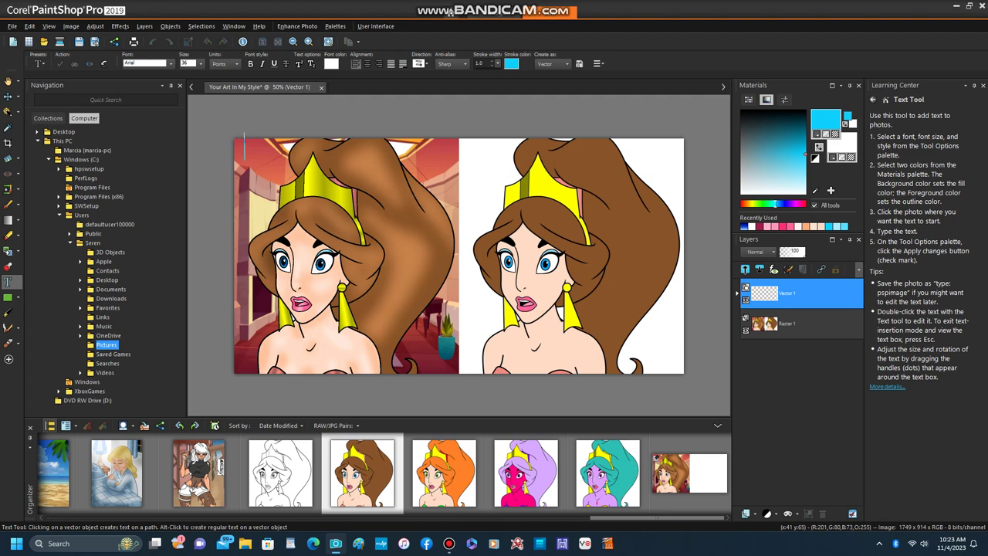
{"action": "type", "text": "My"}
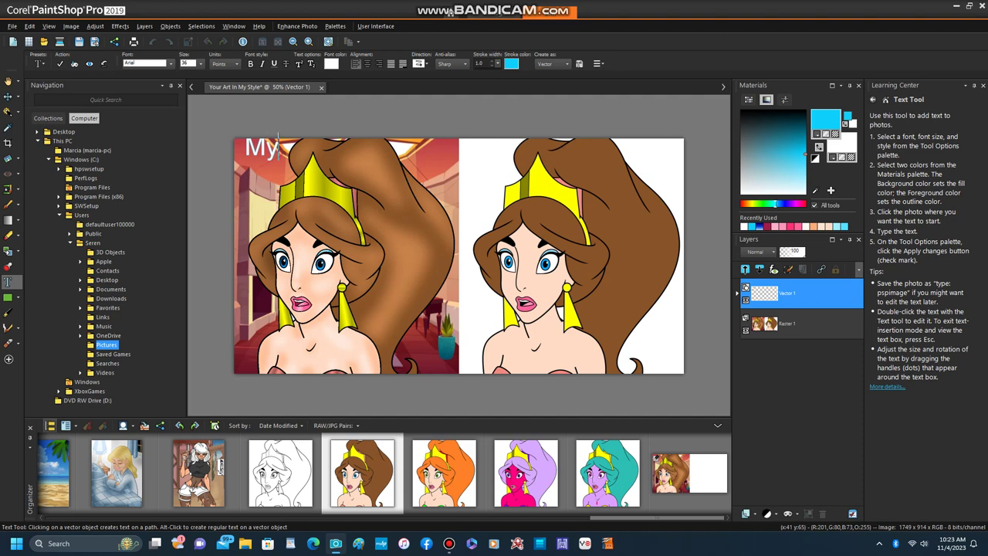
{"action": "key", "text": "Return"}
{"action": "type", "text": "Sty"}
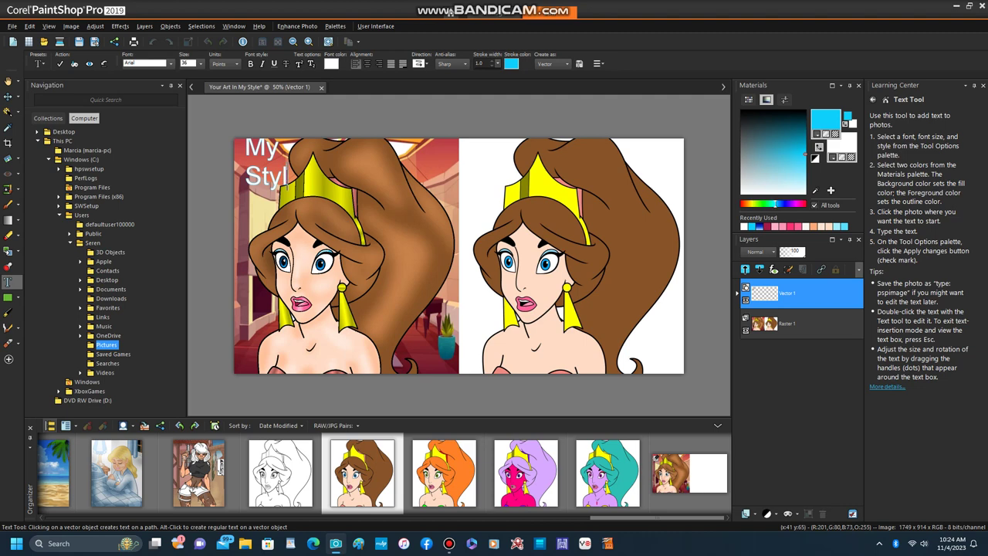
{"action": "type", "text": "le"}
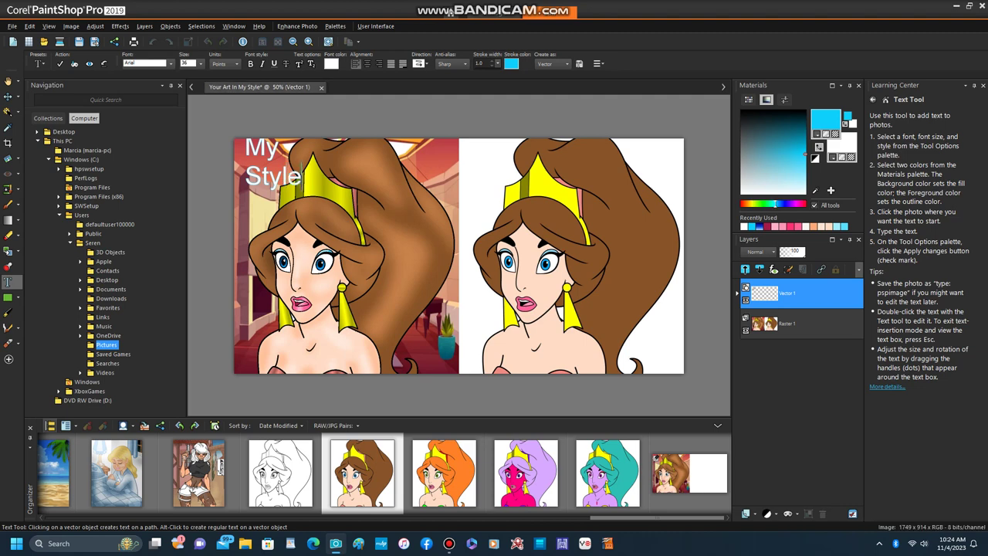
Step: Move the "My Style" text slightly down and left so it sits fully inside the image corner
{"action": "left_click", "coordinate": [8, 97]}
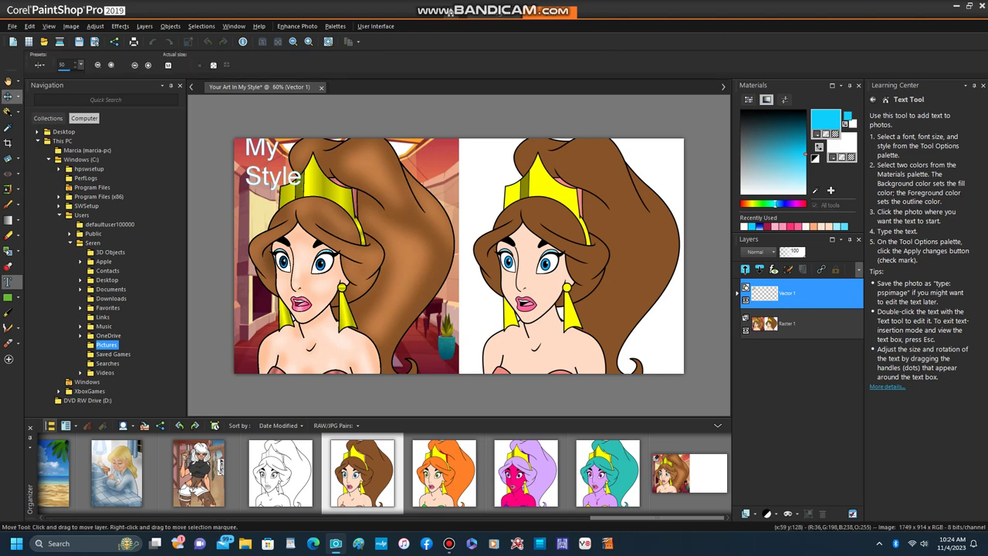
{"action": "scroll", "coordinate": [288, 163], "scroll_direction": "up", "scroll_amount": 3}
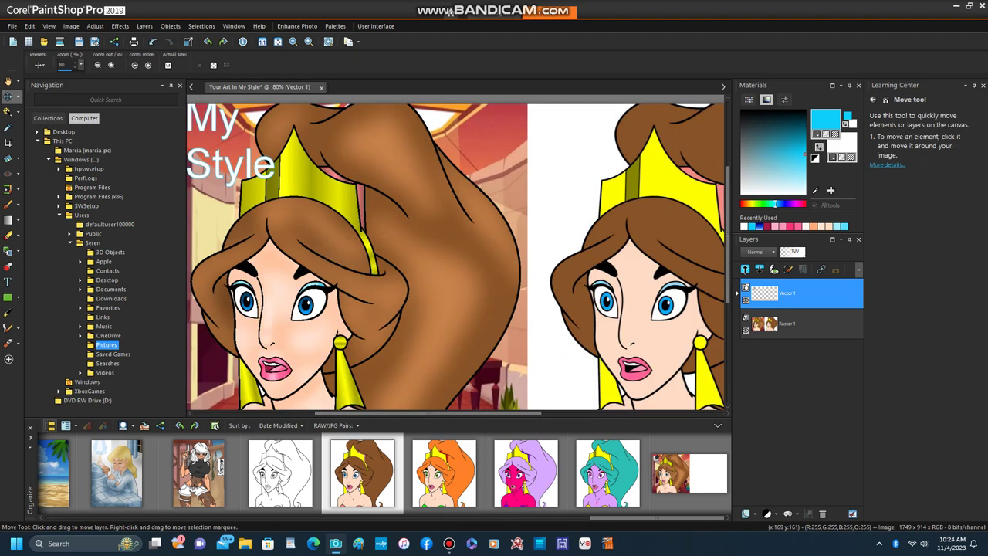
{"action": "left_click_drag", "start_coordinate": [231, 164], "coordinate": [220, 180]}
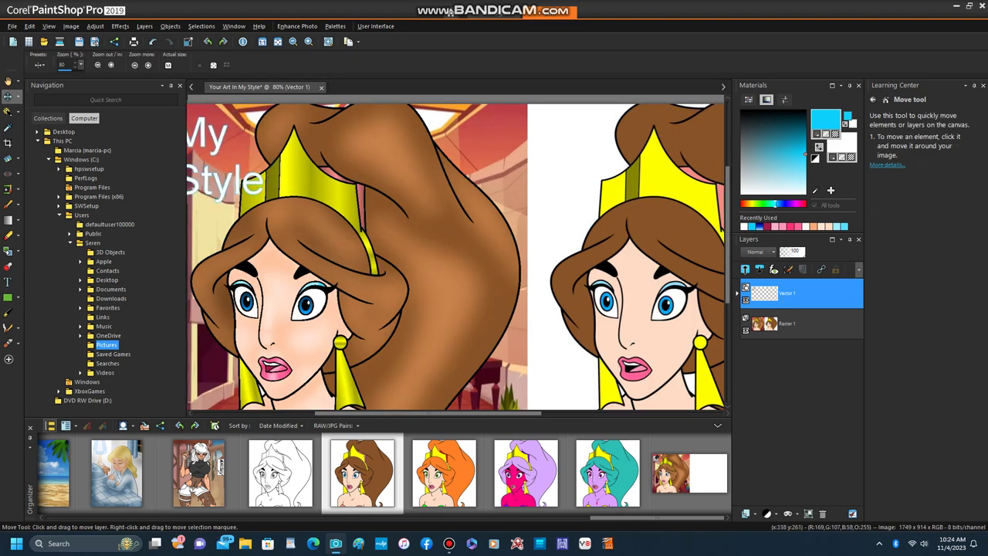
{"action": "scroll", "coordinate": [307, 211], "scroll_direction": "down", "scroll_amount": 3}
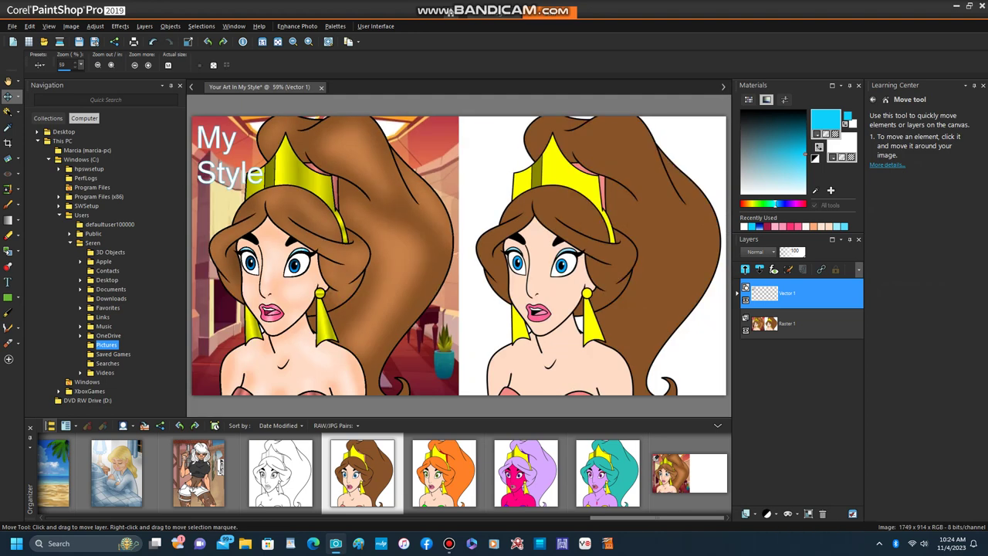
{"action": "key", "text": "minus"}
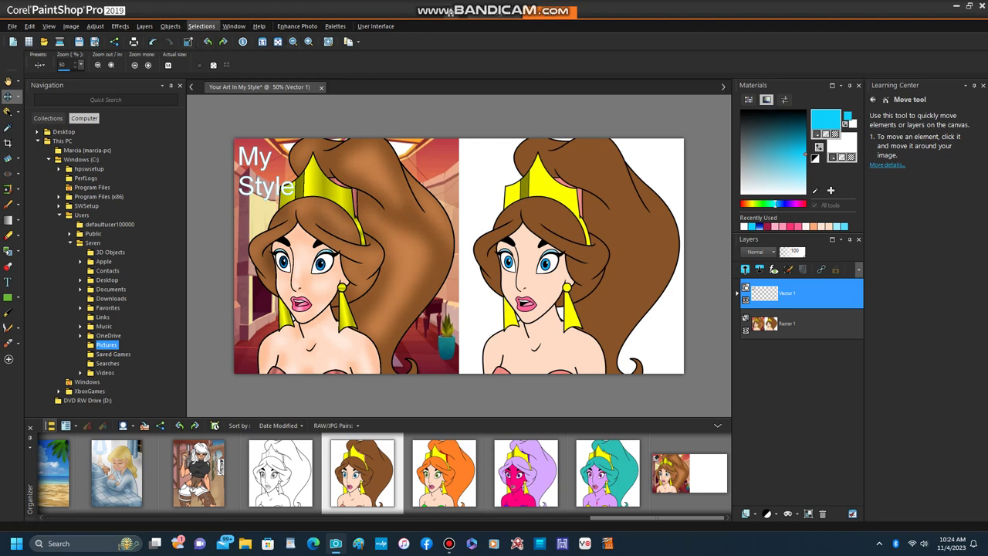
Step: Clear any selection and merge the text layer down into the picture layer
{"action": "left_click", "coordinate": [200, 26]}
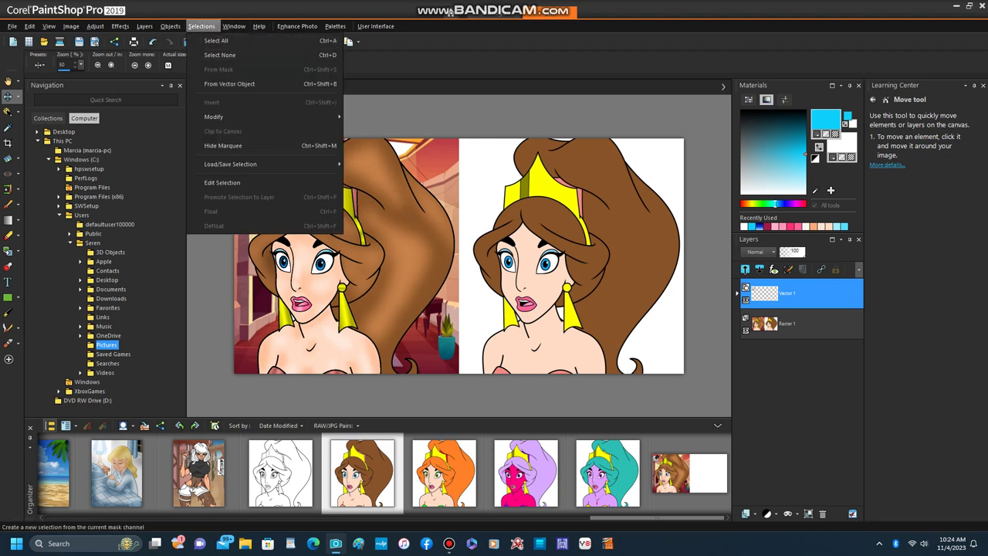
{"action": "left_click", "coordinate": [220, 55]}
{"action": "left_click", "coordinate": [144, 26]}
{"action": "mouse_move", "coordinate": [162, 226]}
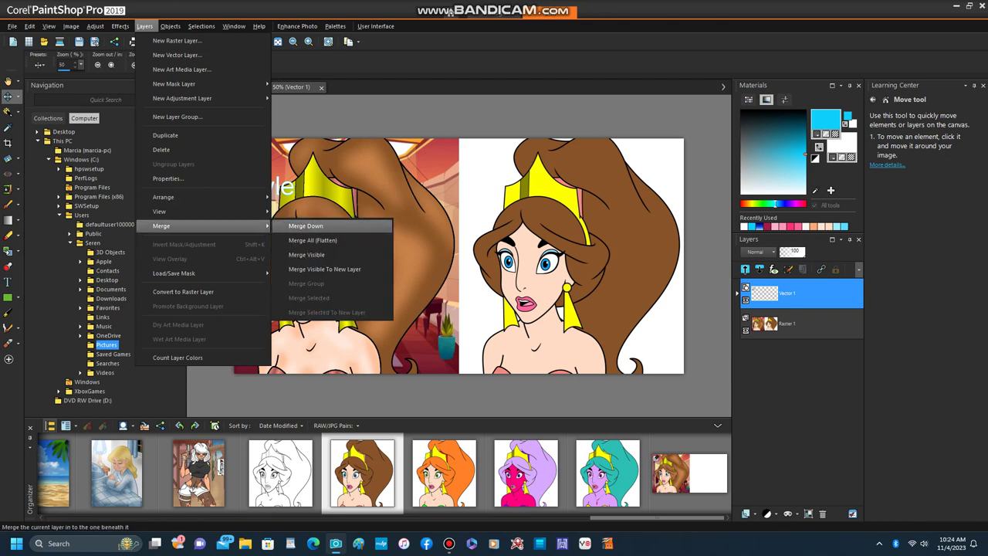
{"action": "left_click", "coordinate": [306, 226]}
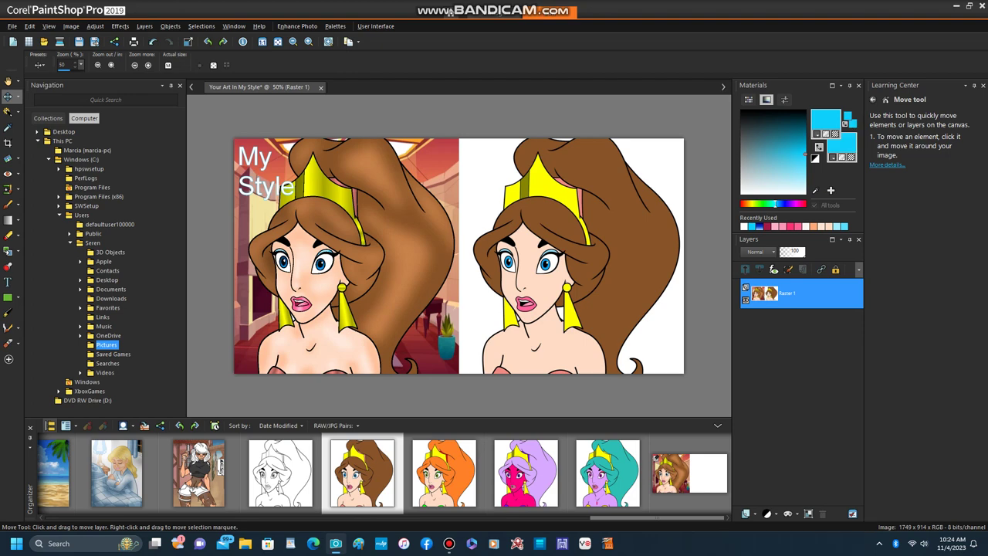
Step: Add the two-line text "Their Style" in light blue 36-point Arial near the upper-left corner of the flat-coloured drawing
{"action": "left_click", "coordinate": [8, 282]}
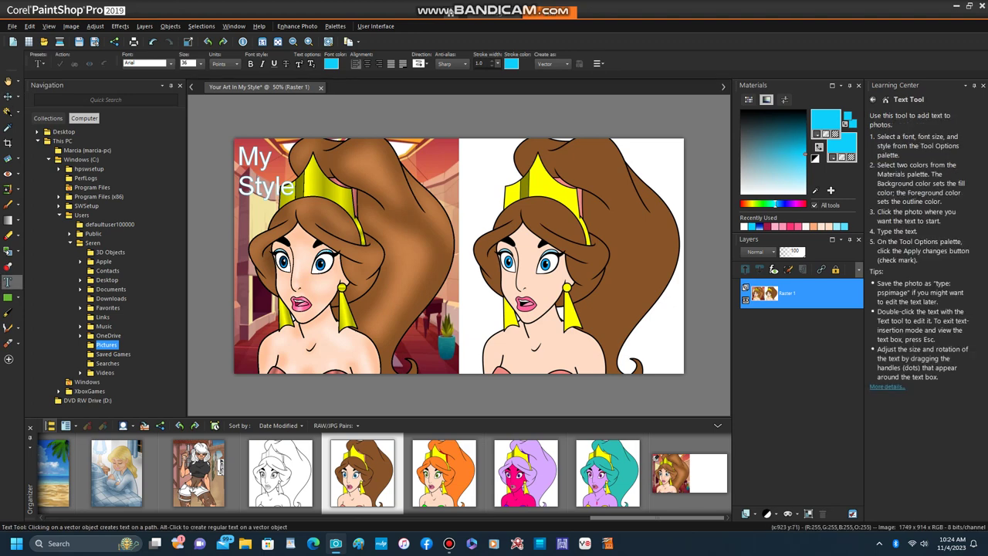
{"action": "left_click", "coordinate": [476, 158]}
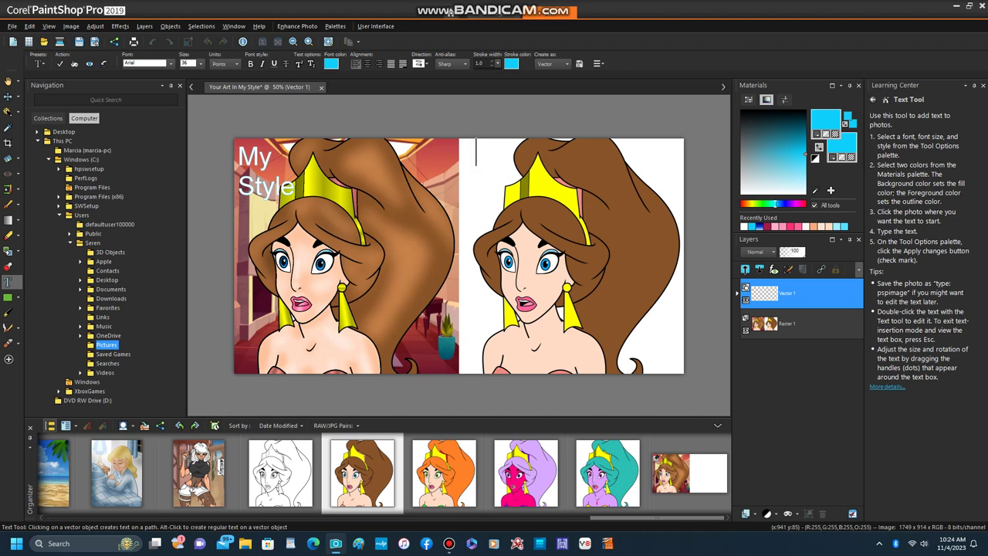
{"action": "type", "text": "The"}
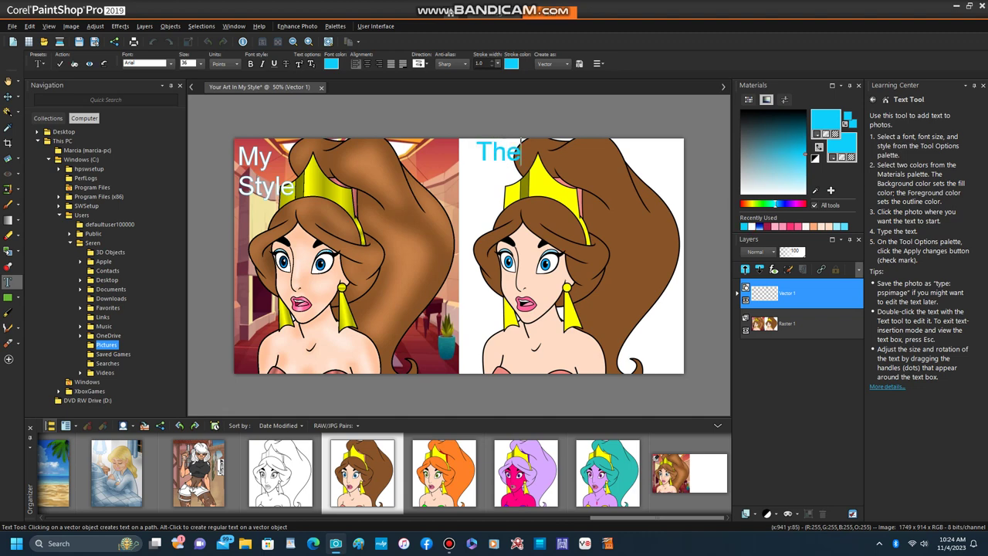
{"action": "type", "text": "ir"}
{"action": "key", "text": "Return"}
{"action": "type", "text": "Sty"}
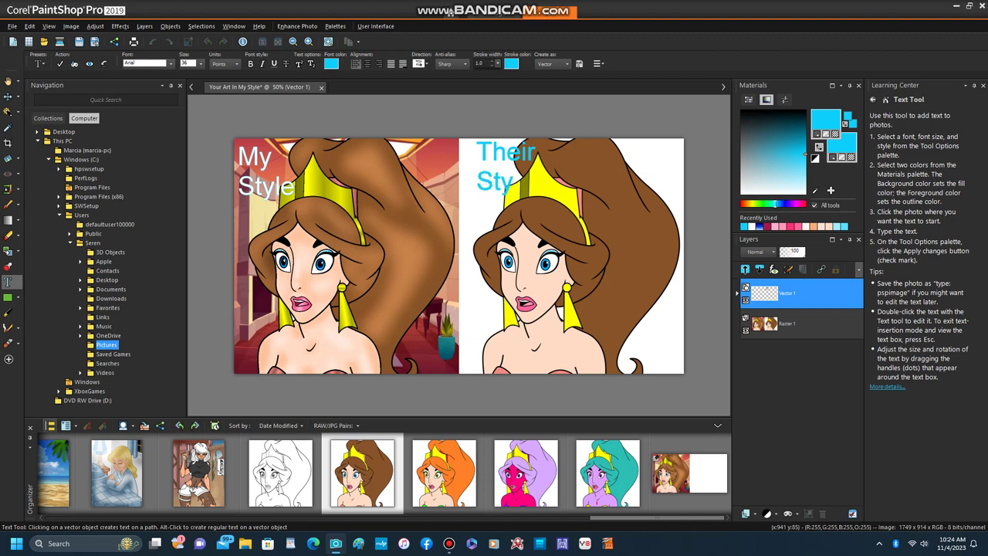
{"action": "type", "text": "le"}
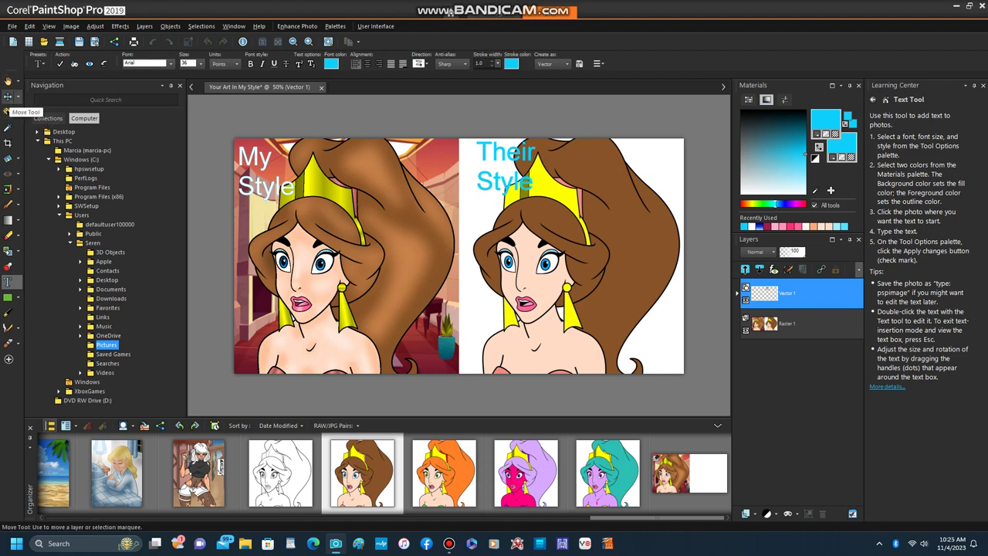
Step: Move the "Their Style" text left and slightly down into the upper-left corner of the flat-coloured drawing
{"action": "left_click", "coordinate": [9, 96]}
{"action": "scroll", "coordinate": [459, 255], "scroll_direction": "up", "scroll_amount": 1}
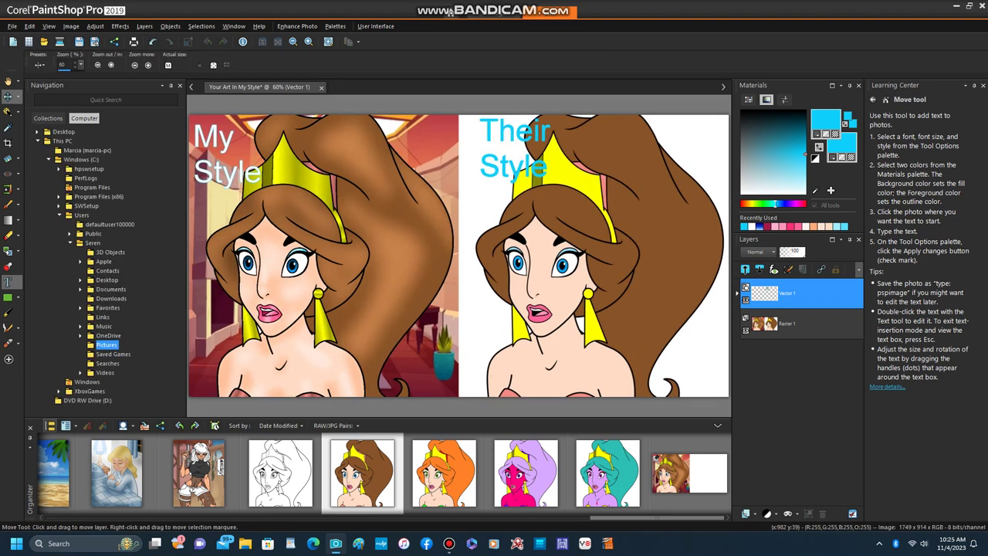
{"action": "left_click_drag", "start_coordinate": [489, 189], "coordinate": [474, 195]}
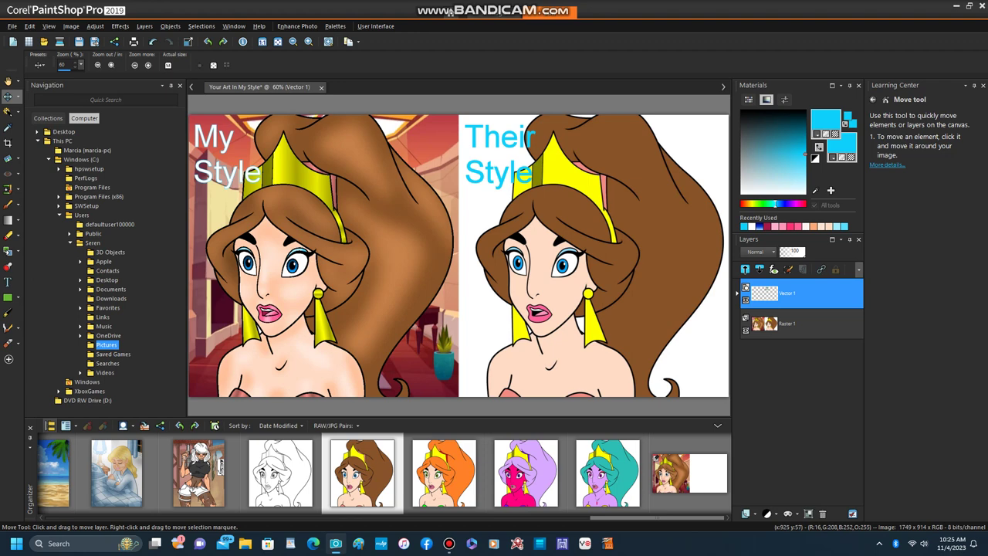
{"action": "key", "text": "KP_Subtract"}
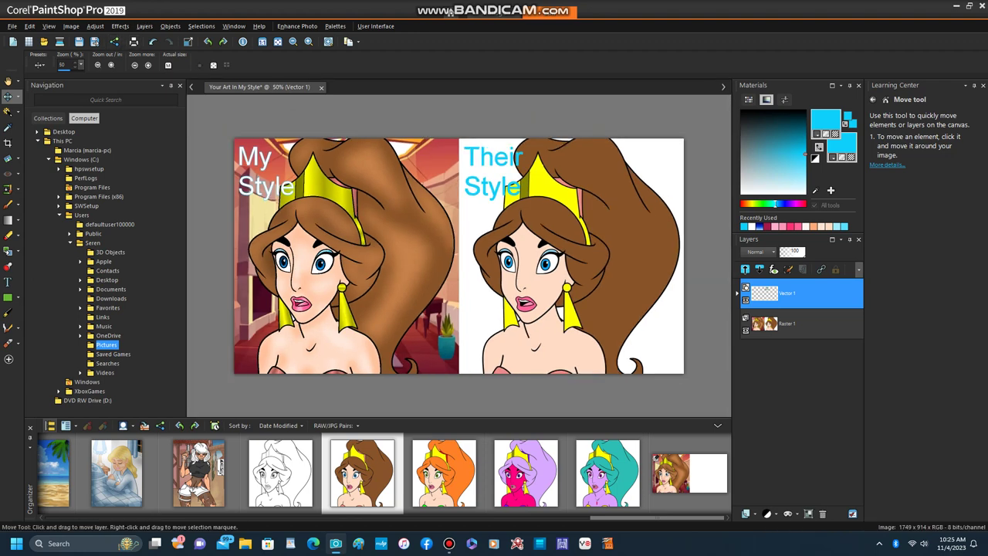
Step: Merge the "Their Style" text layer down into the picture layer and save the image under its existing name
{"action": "left_click", "coordinate": [120, 25]}
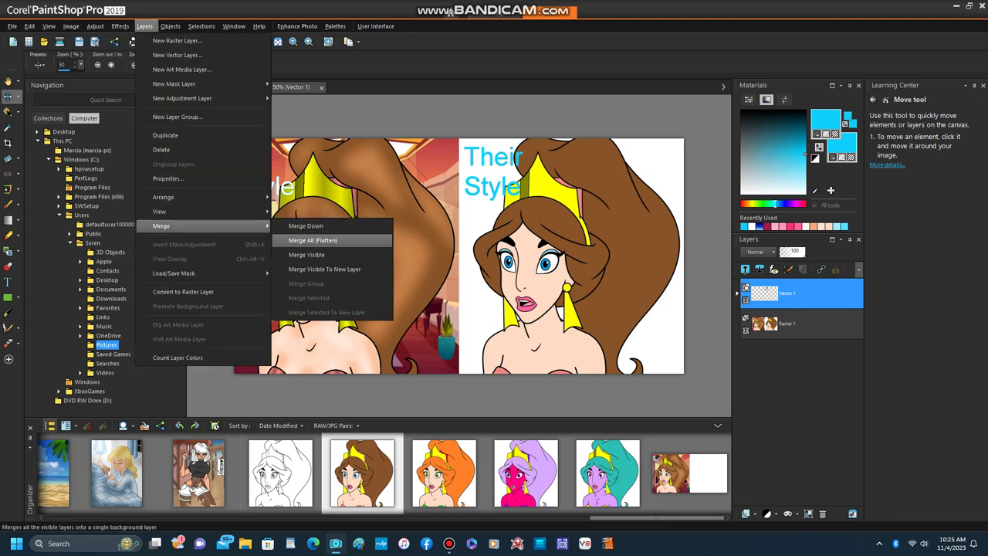
{"action": "left_click", "coordinate": [309, 226]}
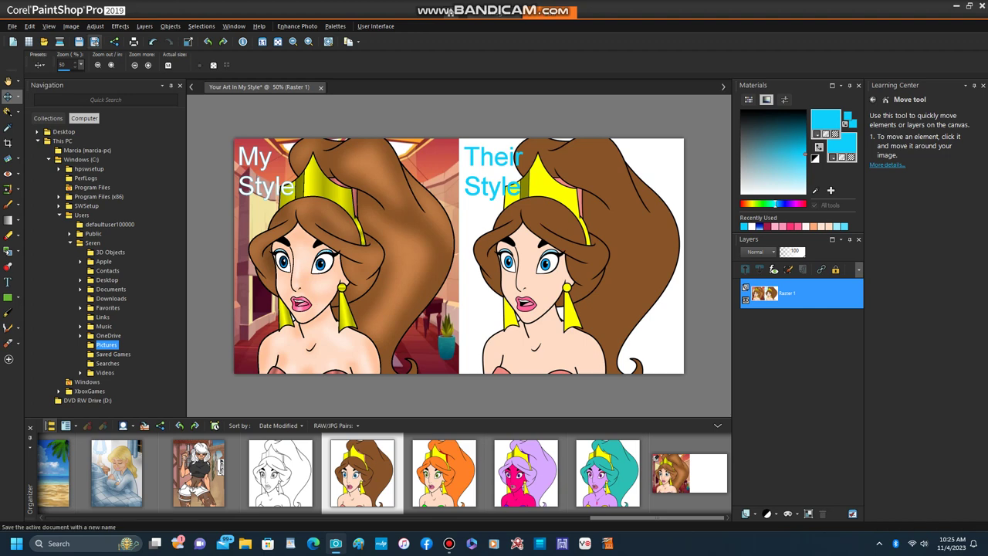
{"action": "left_click", "coordinate": [12, 26]}
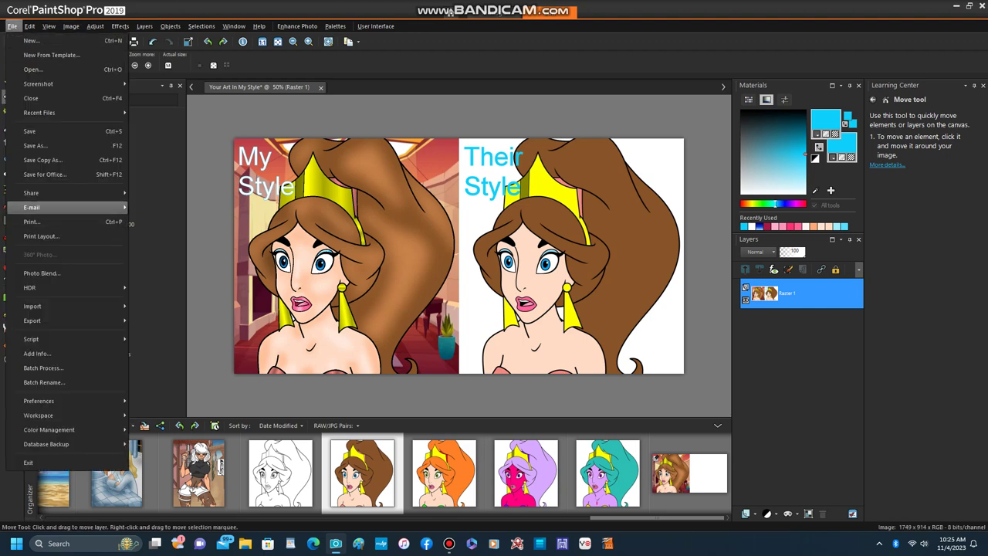
{"action": "left_click", "coordinate": [31, 132]}
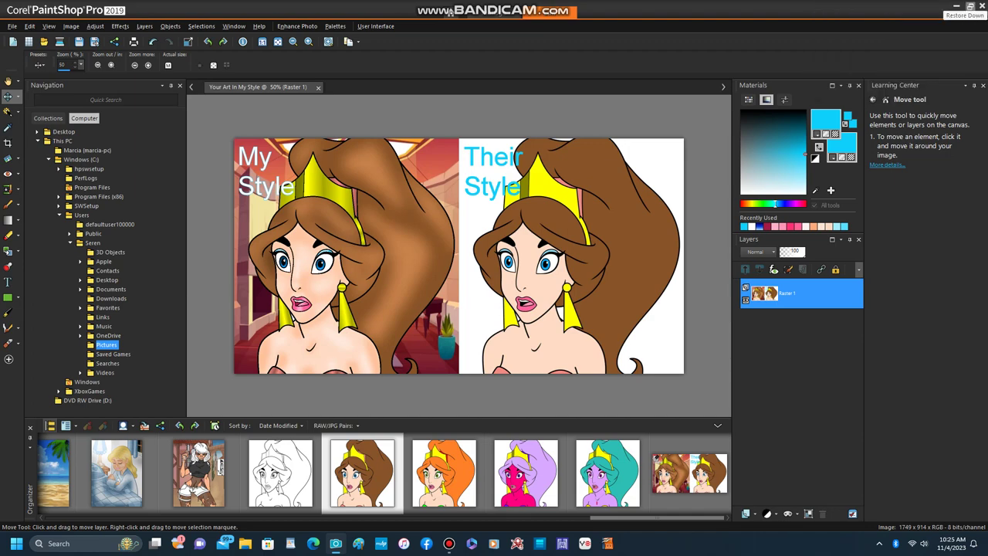
Step: Close the image editor and return to the desktop
{"action": "left_click", "coordinate": [958, 6]}
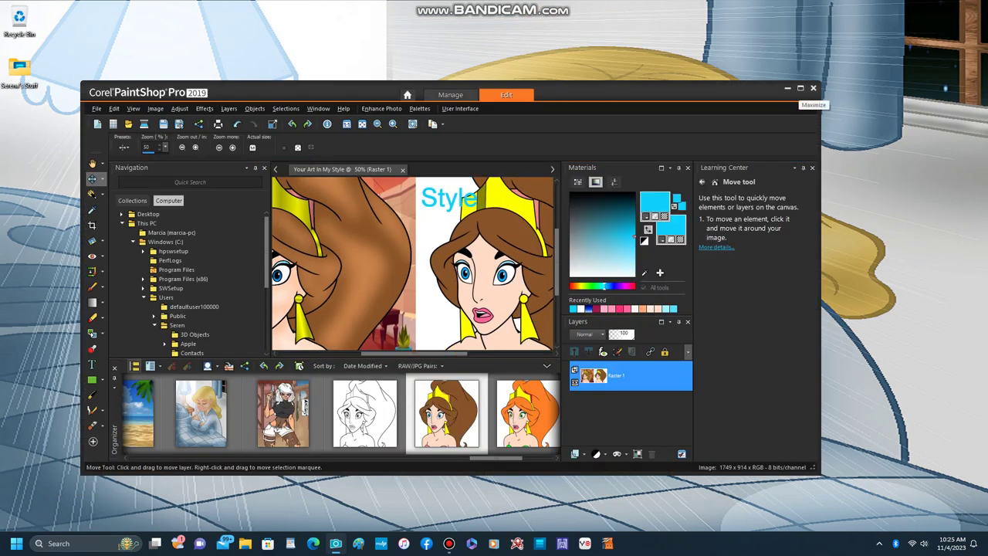
{"action": "left_click", "coordinate": [801, 88]}
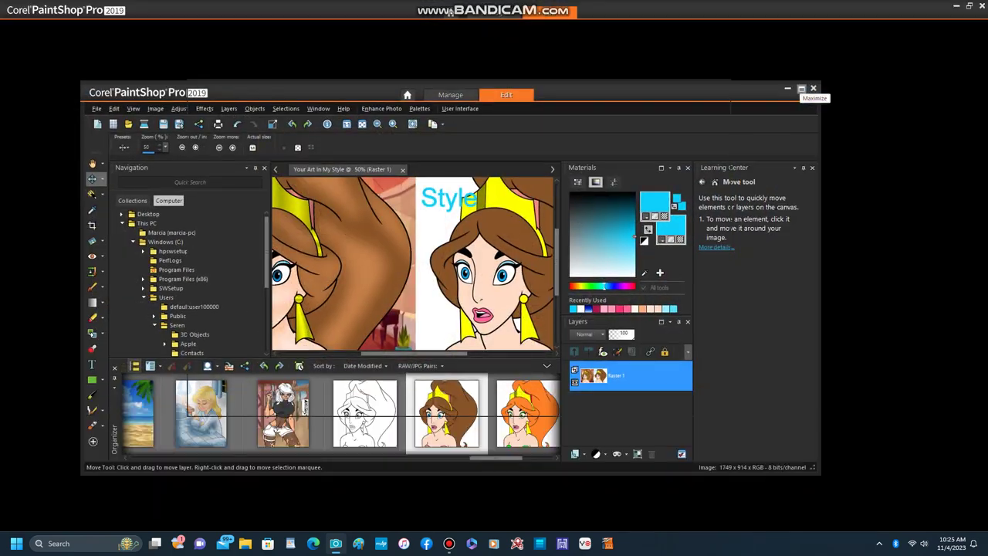
{"action": "left_click", "coordinate": [981, 6]}
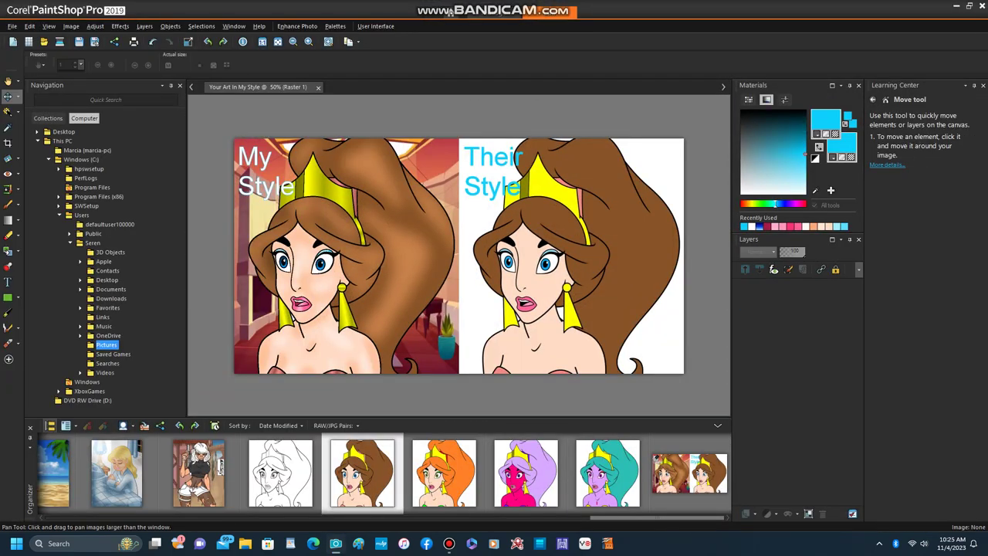
{"action": "left_click", "coordinate": [336, 543]}
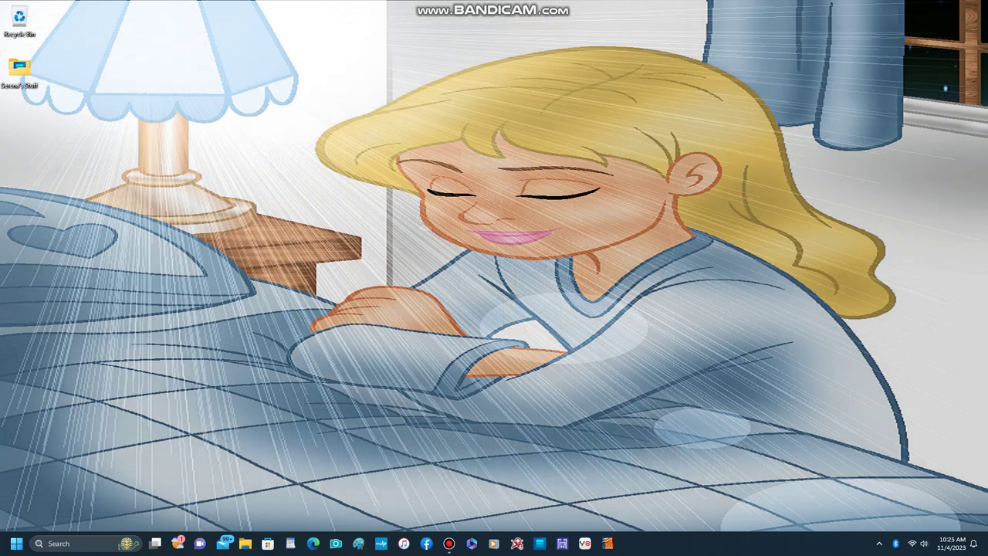
{"action": "left_click", "coordinate": [449, 544]}
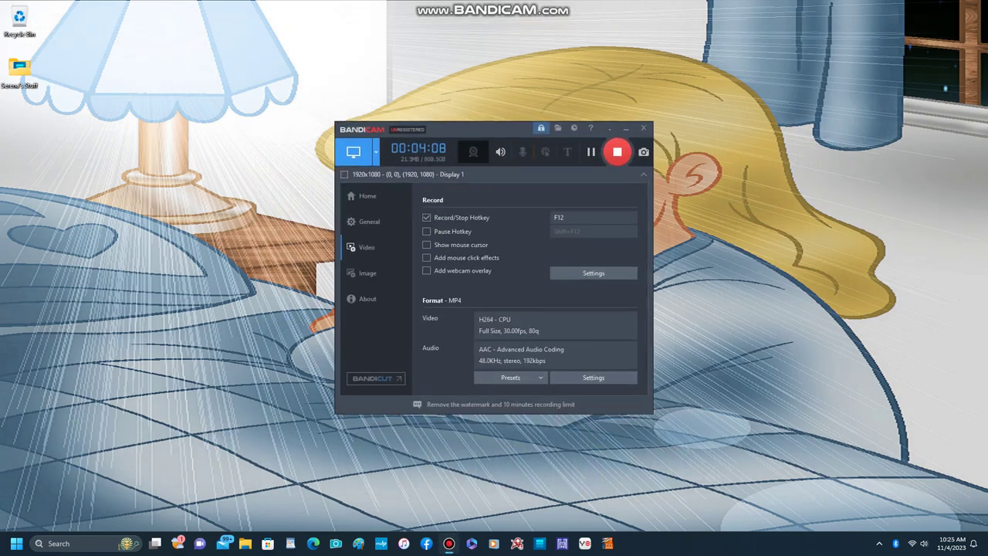